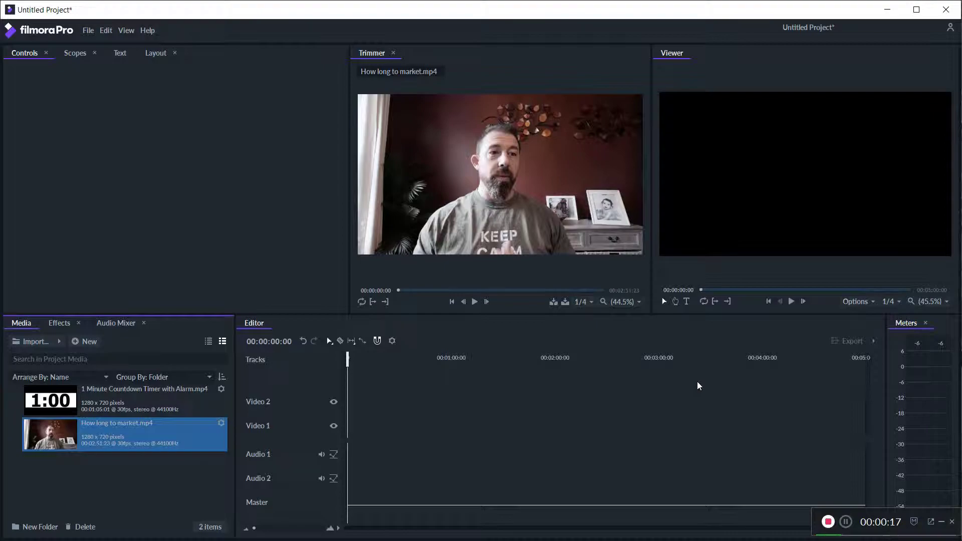
Bring the 1 Minute Countdown Timer and How long to market.mp4 clips into the project media.
{"action": "mouse_move", "coordinate": [620, 273]}
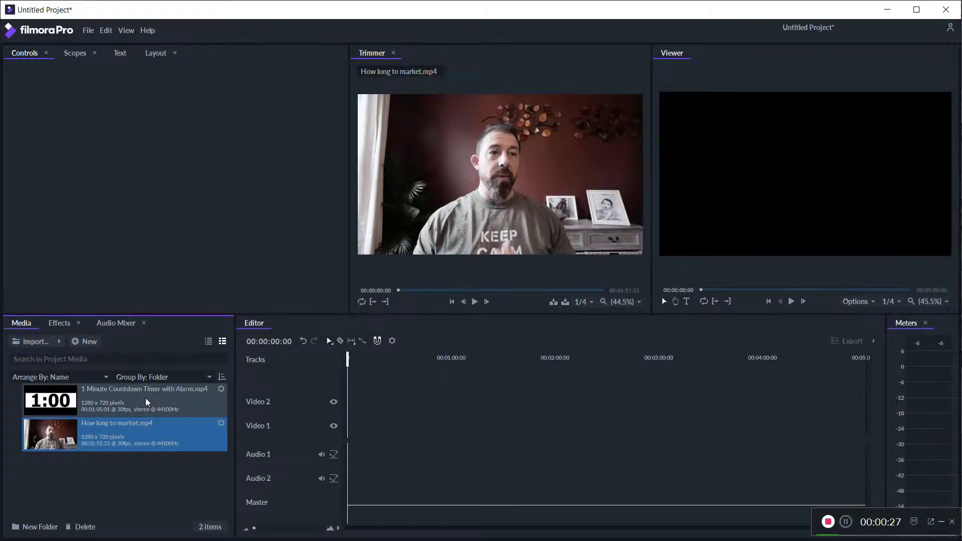
Import GOPR0200.MP4 from the YouTube Video folder and place How long to market.mp4 on Video 1.
{"action": "left_click", "coordinate": [58, 341]}
{"action": "left_click", "coordinate": [66, 350]}
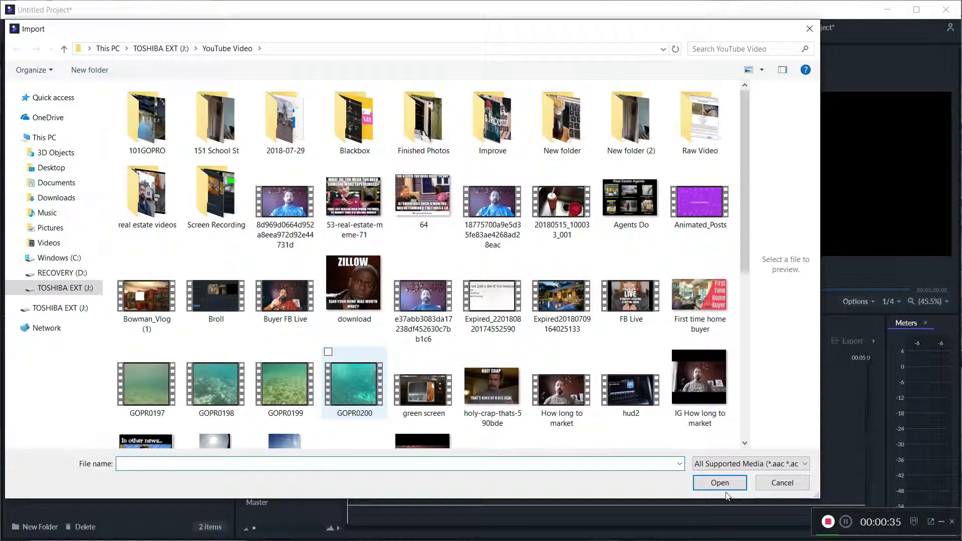
{"action": "left_click", "coordinate": [329, 352]}
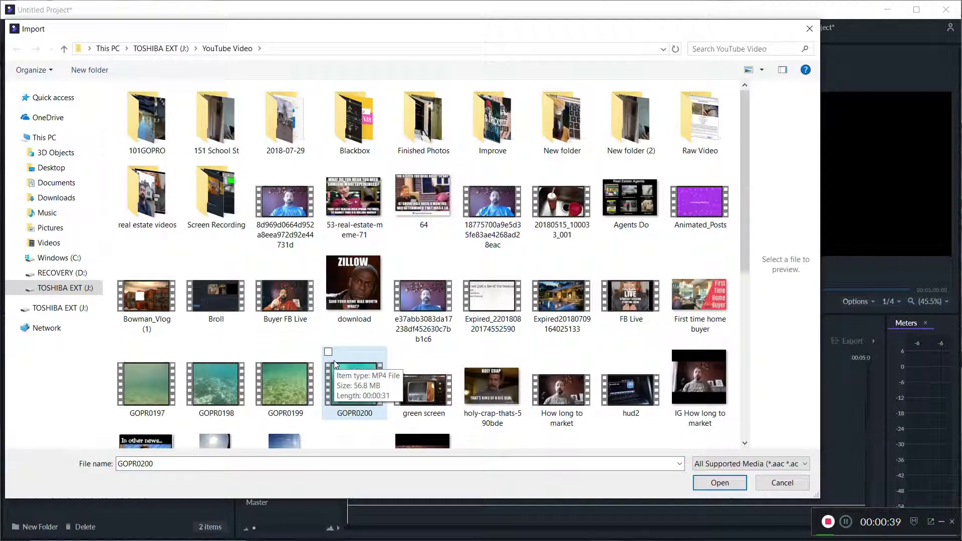
{"action": "left_click", "coordinate": [350, 367]}
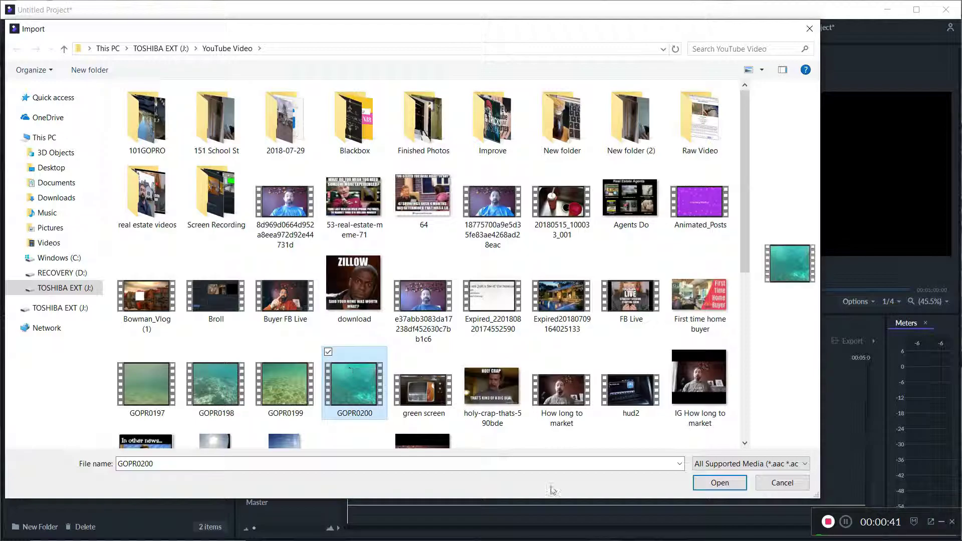
{"action": "left_click", "coordinate": [720, 483]}
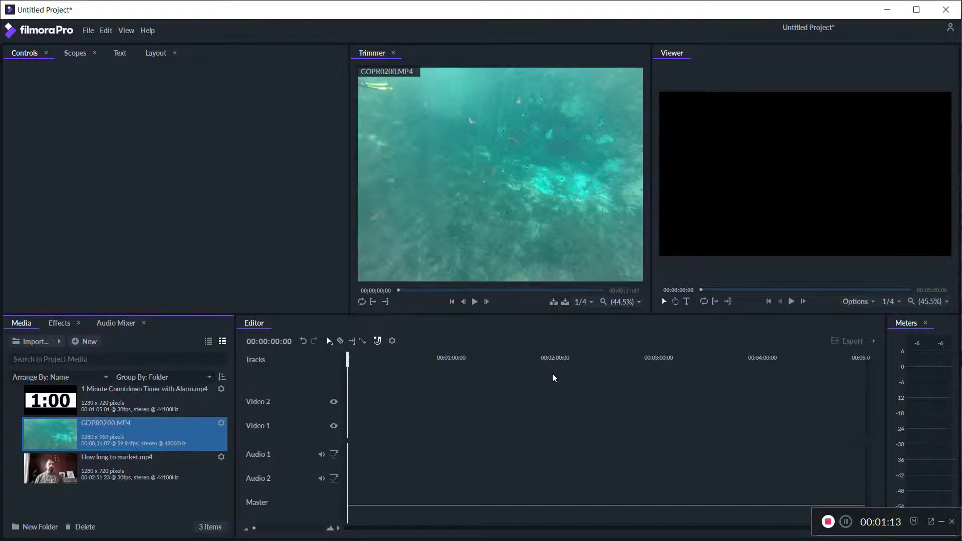
{"action": "left_click_drag", "start_coordinate": [51, 465], "coordinate": [347, 425]}
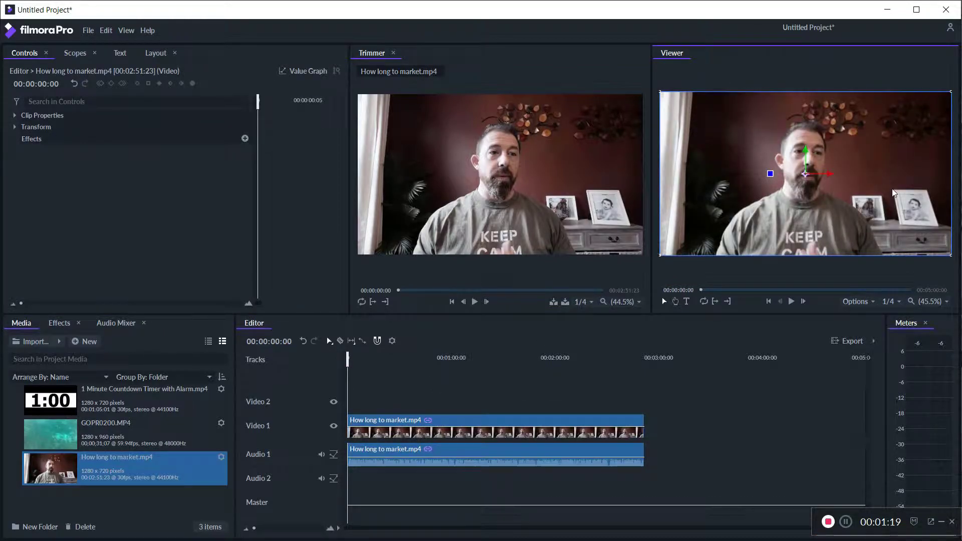
Preview the webcam clip, rewind to zero, and put the countdown timer clip on Video 2.
{"action": "left_click", "coordinate": [792, 302]}
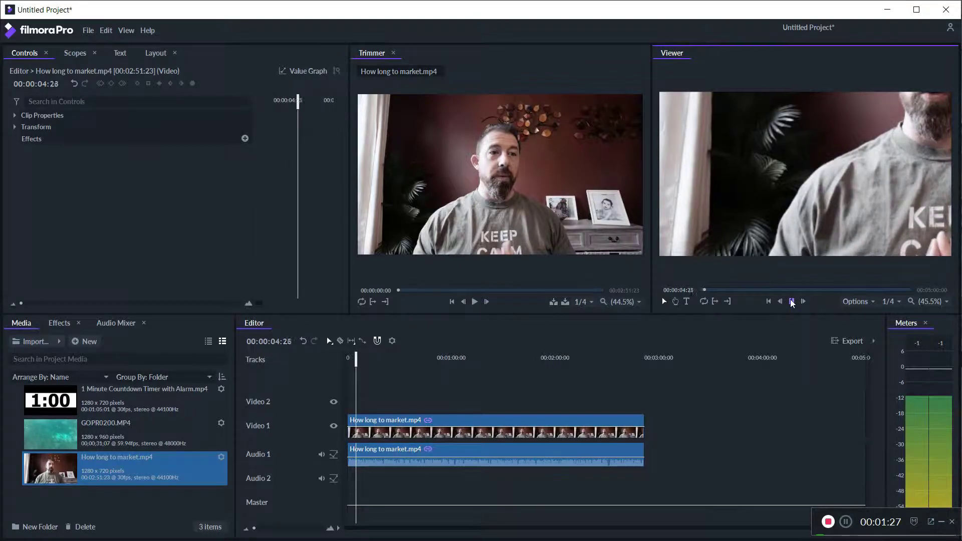
{"action": "left_click", "coordinate": [792, 302]}
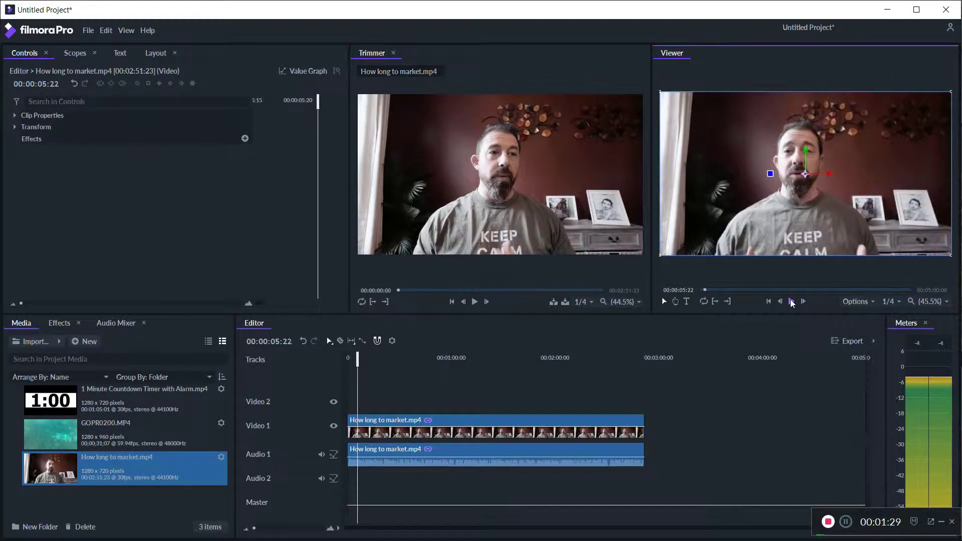
{"action": "left_click", "coordinate": [346, 354]}
{"action": "left_click", "coordinate": [346, 354]}
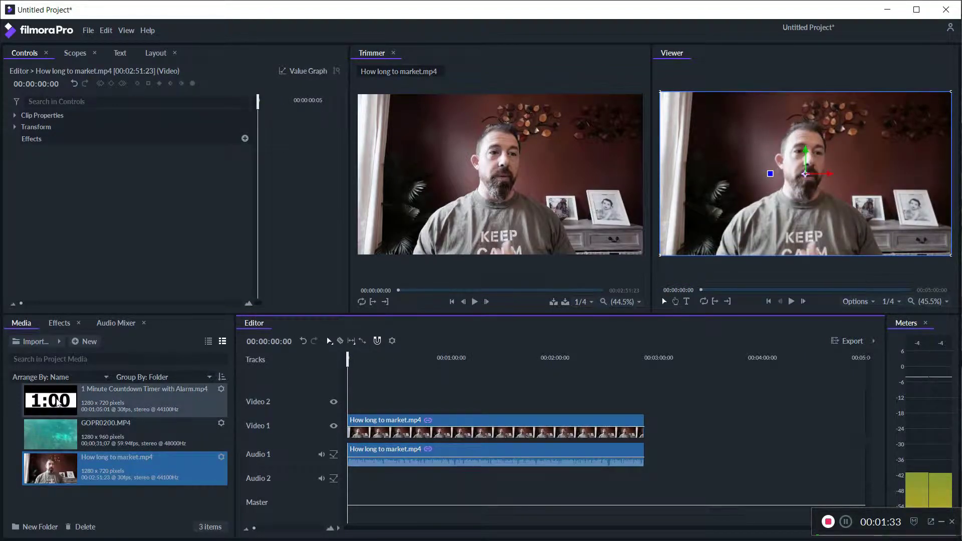
{"action": "left_click_drag", "start_coordinate": [58, 400], "coordinate": [349, 405]}
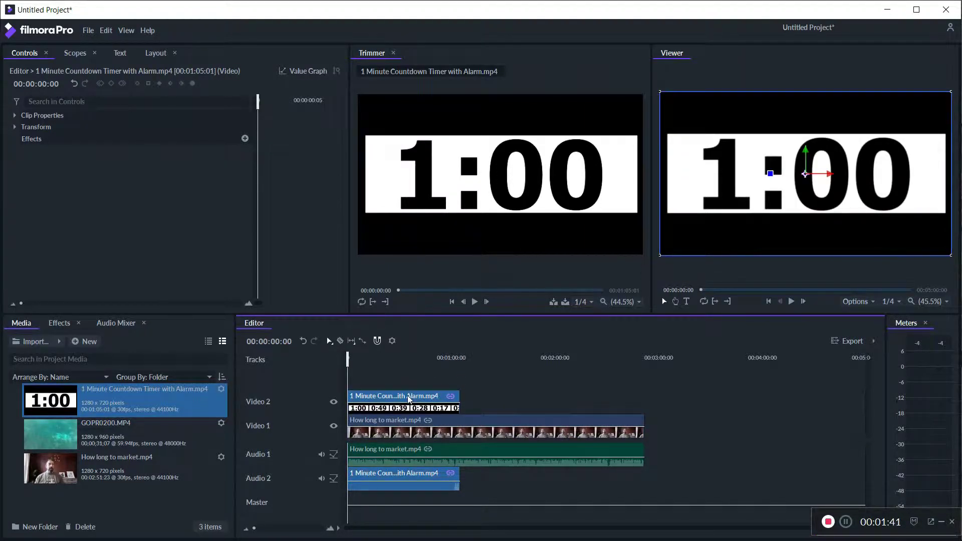
Shrink the Video 2 countdown timer into a small box in the viewer's top-right corner.
{"action": "left_click", "coordinate": [670, 255]}
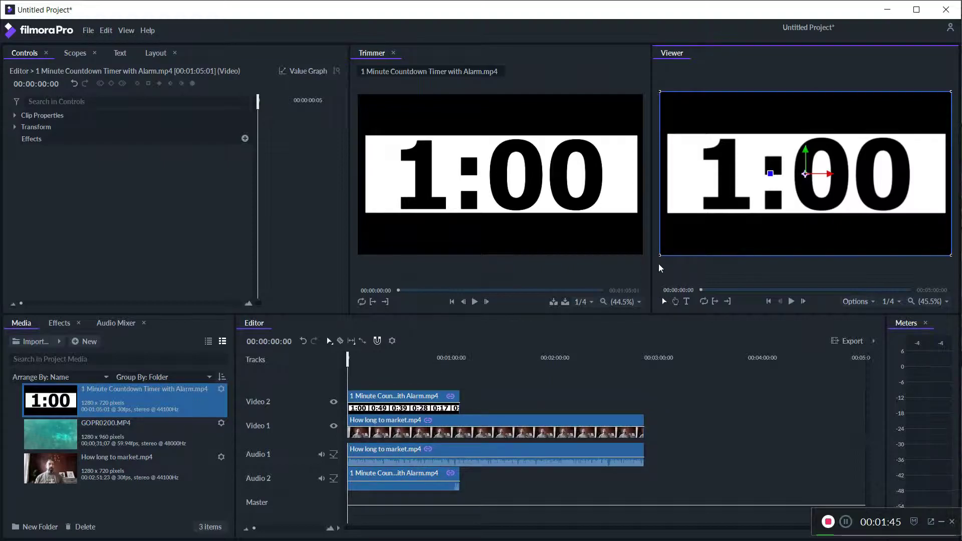
{"action": "left_click", "coordinate": [406, 394]}
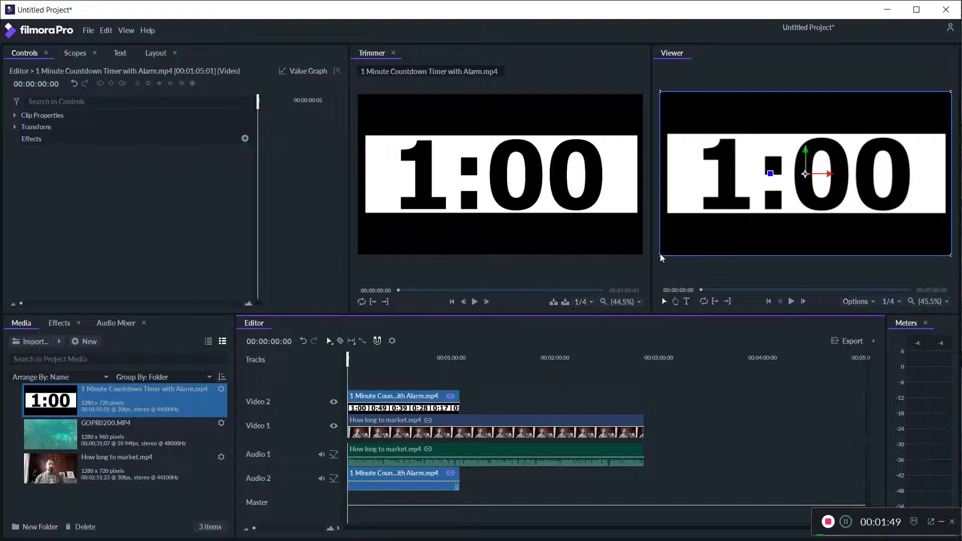
{"action": "left_click_drag", "start_coordinate": [660, 256], "coordinate": [887, 168]}
Play the picture-in-picture preview, pause around nine seconds, and select the countdown clip.
{"action": "left_click", "coordinate": [860, 192]}
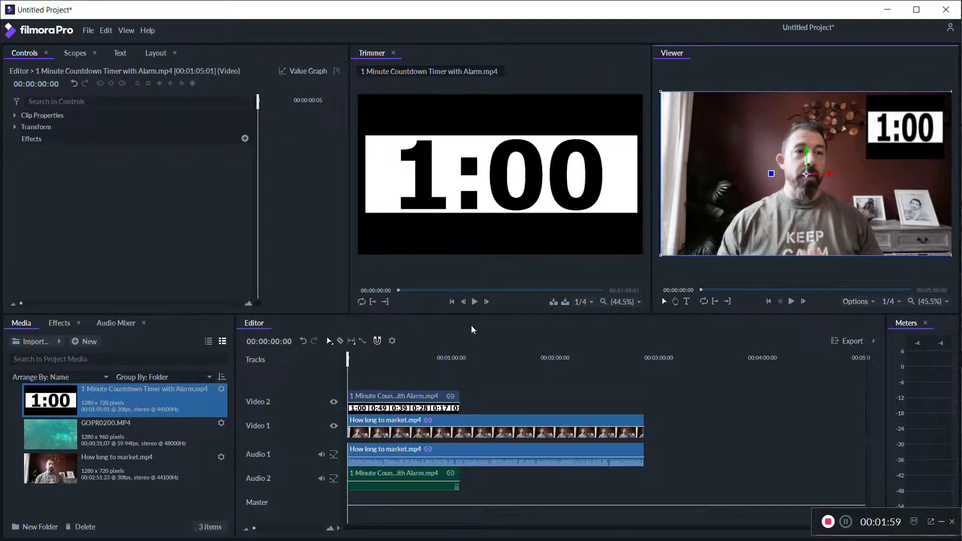
{"action": "left_click", "coordinate": [791, 301]}
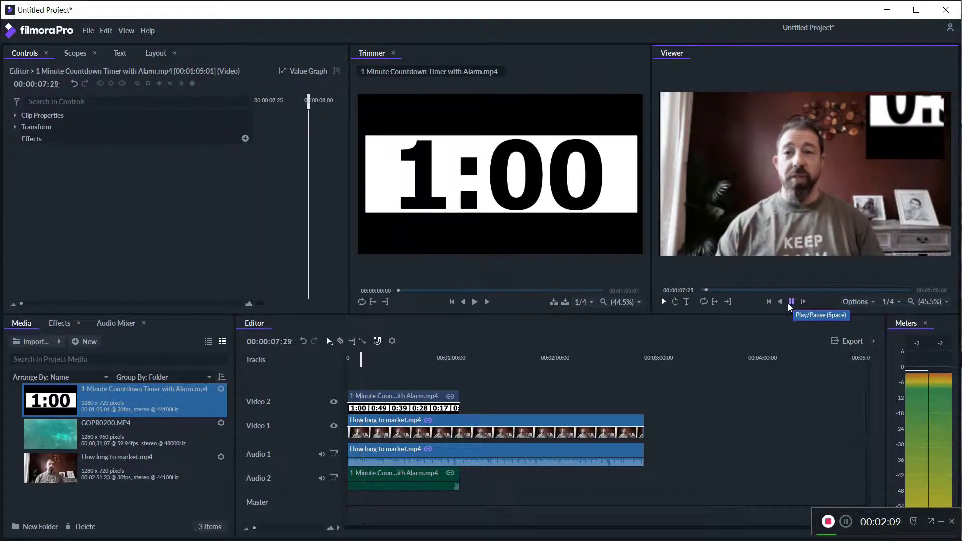
{"action": "left_click", "coordinate": [792, 302]}
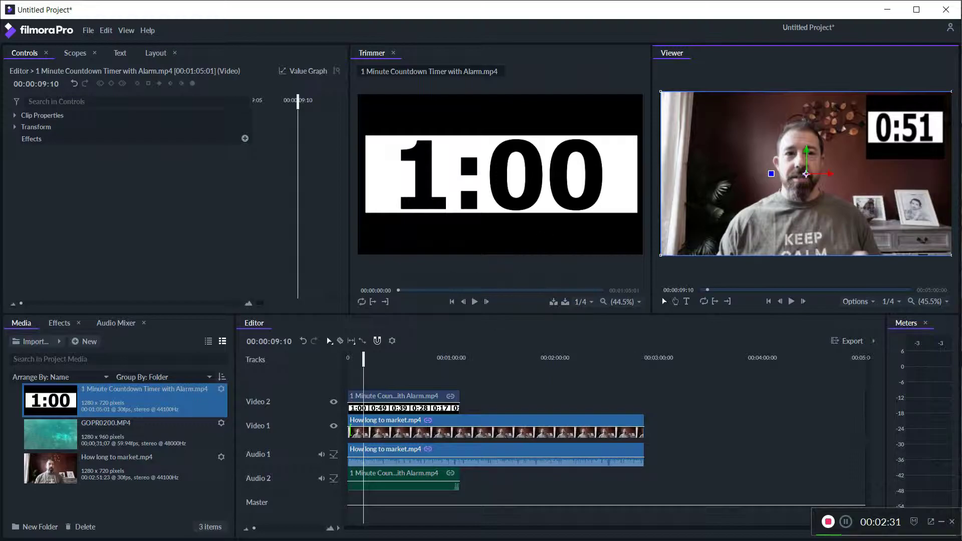
{"action": "left_click", "coordinate": [404, 397]}
Replace the countdown clip on Video 2 with the GOPR0200 underwater clip.
{"action": "right_click", "coordinate": [405, 398]}
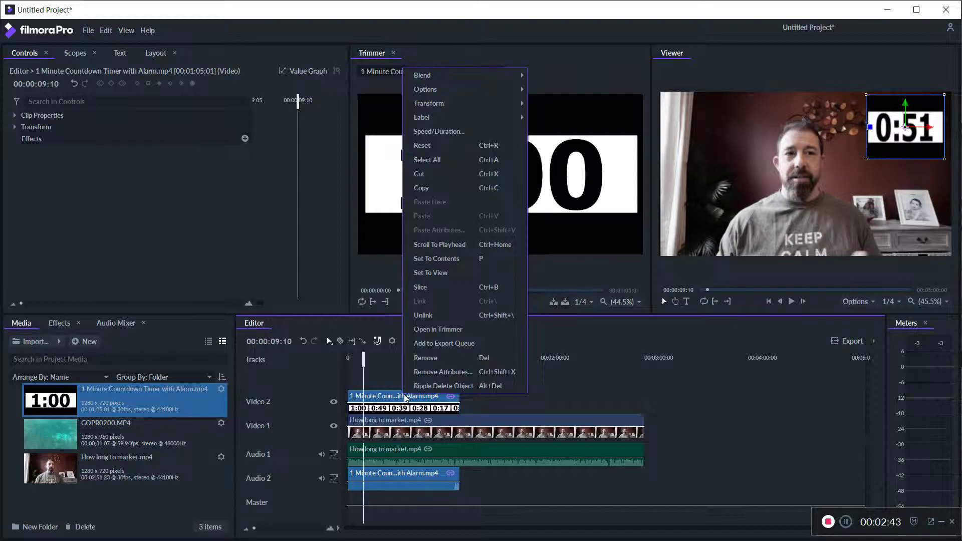
{"action": "left_click", "coordinate": [431, 358]}
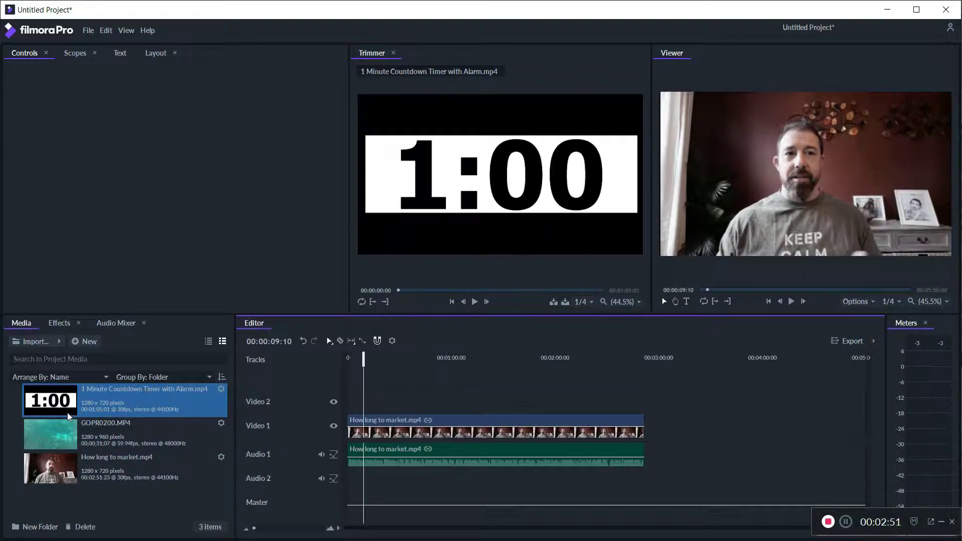
{"action": "left_click", "coordinate": [93, 438]}
{"action": "left_click_drag", "start_coordinate": [92, 437], "coordinate": [348, 398]}
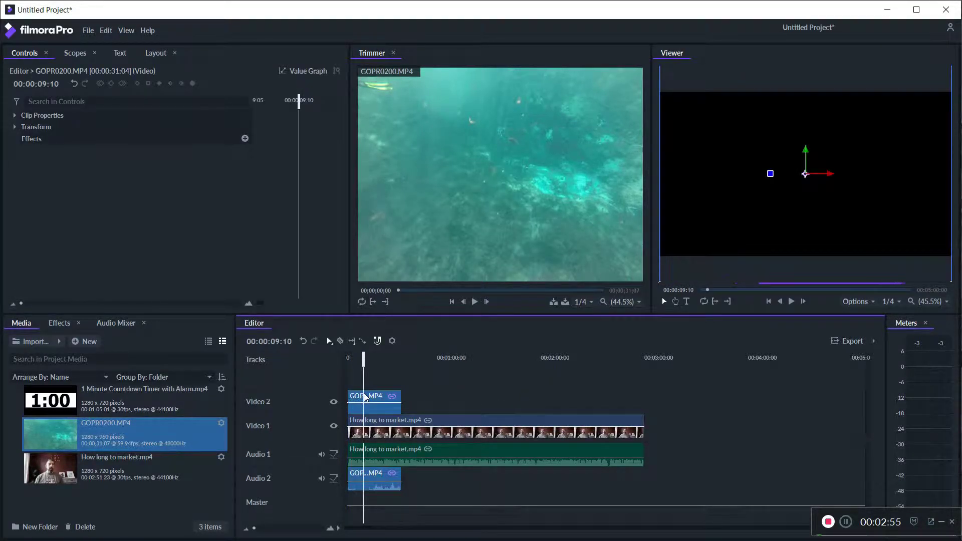
Delete the GoPro clip's audio from Audio 2, keeping its video on Video 2.
{"action": "right_click", "coordinate": [377, 474]}
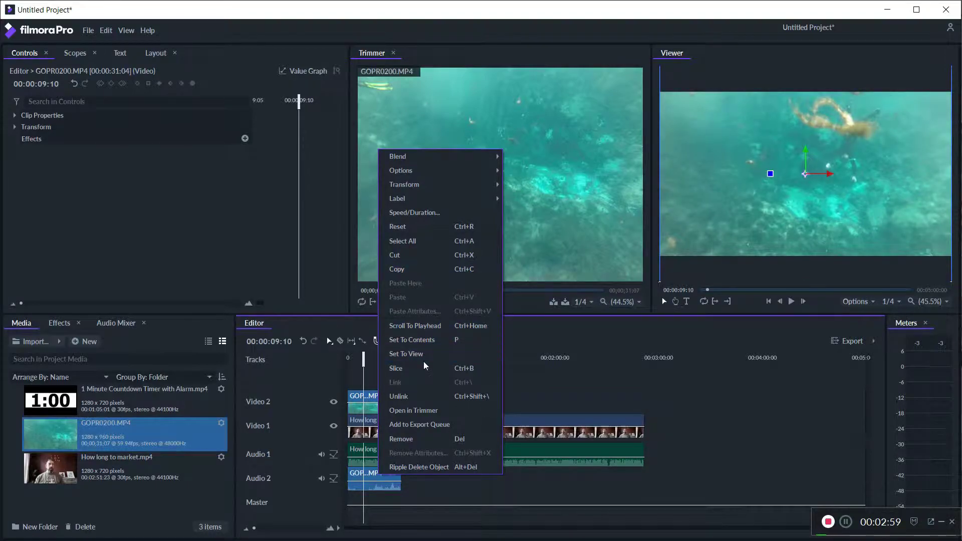
{"action": "right_click", "coordinate": [372, 474]}
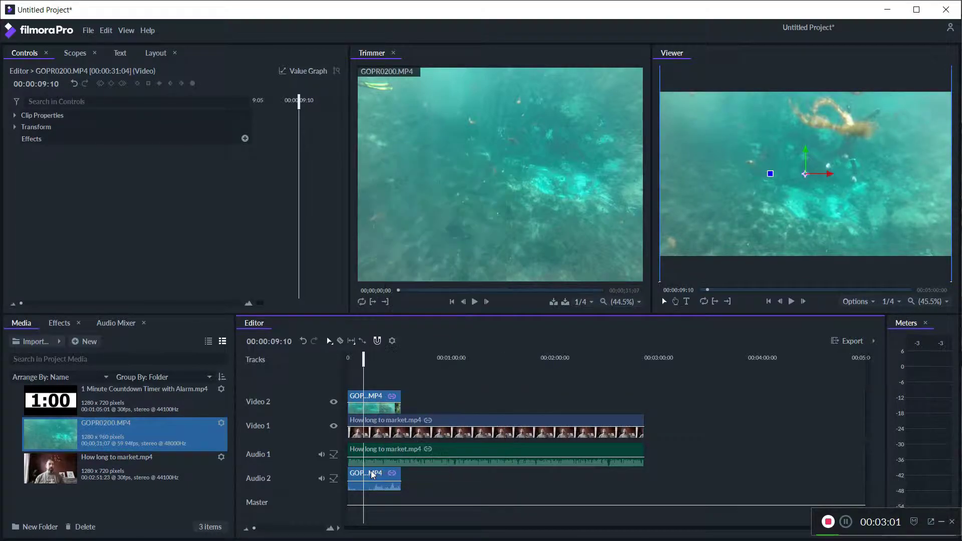
{"action": "right_click", "coordinate": [371, 474]}
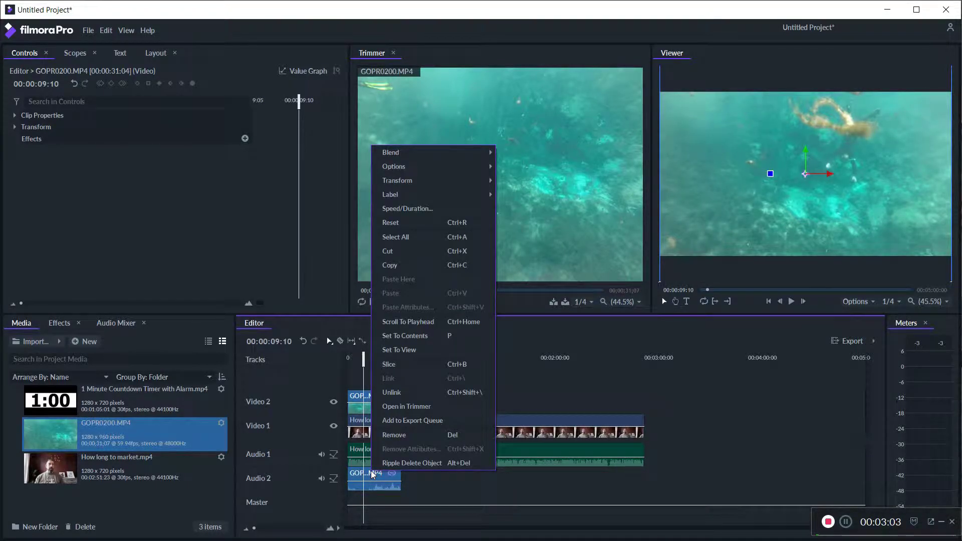
{"action": "left_click", "coordinate": [415, 392]}
{"action": "right_click", "coordinate": [386, 476]}
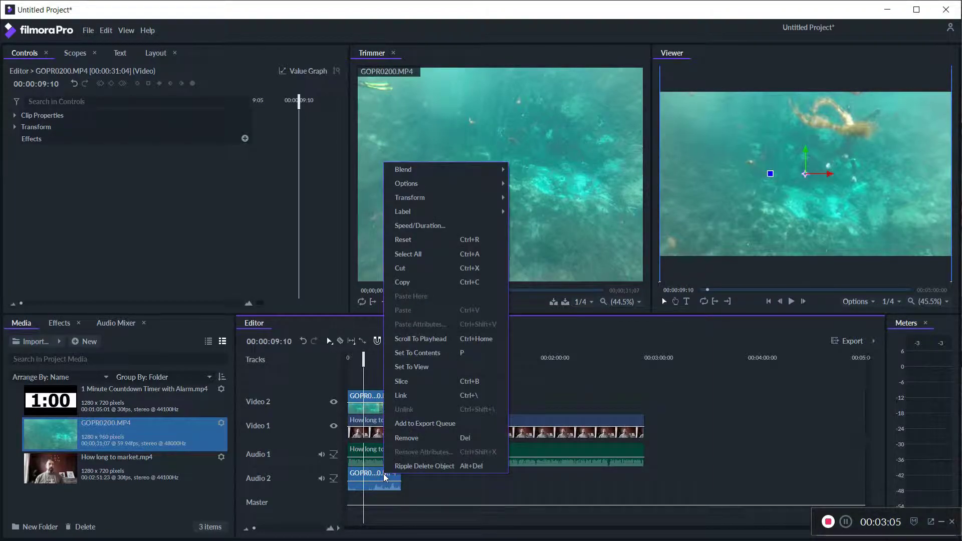
{"action": "left_click", "coordinate": [405, 432]}
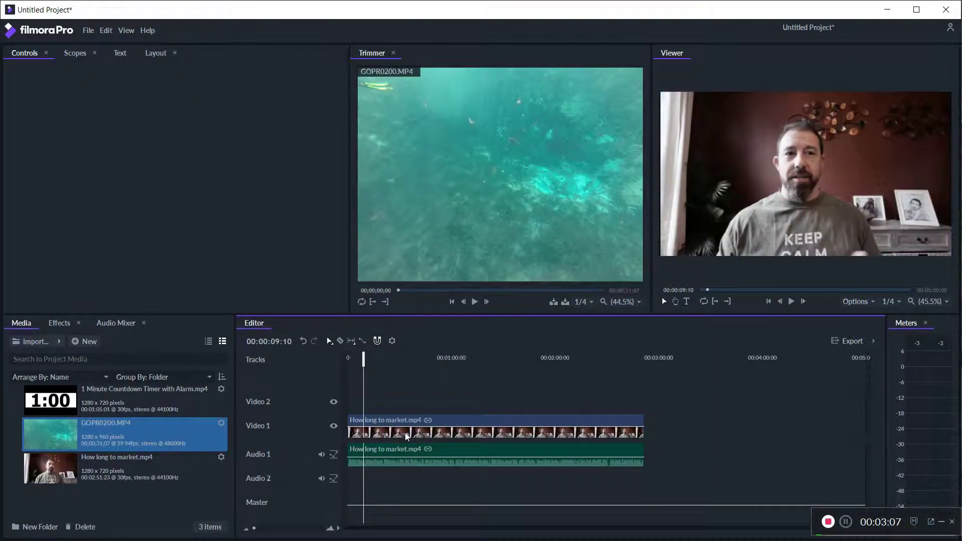
{"action": "key", "text": "ctrl+z"}
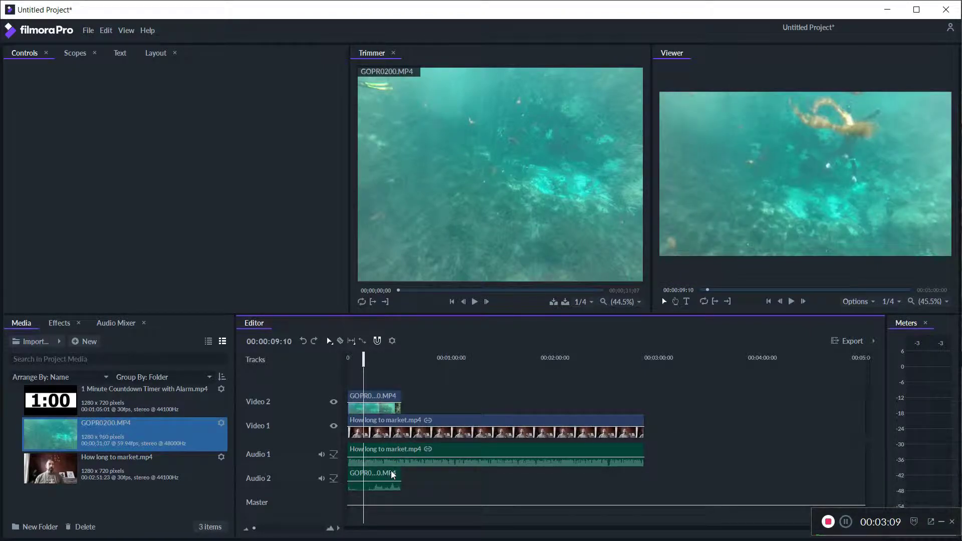
{"action": "left_click", "coordinate": [393, 474]}
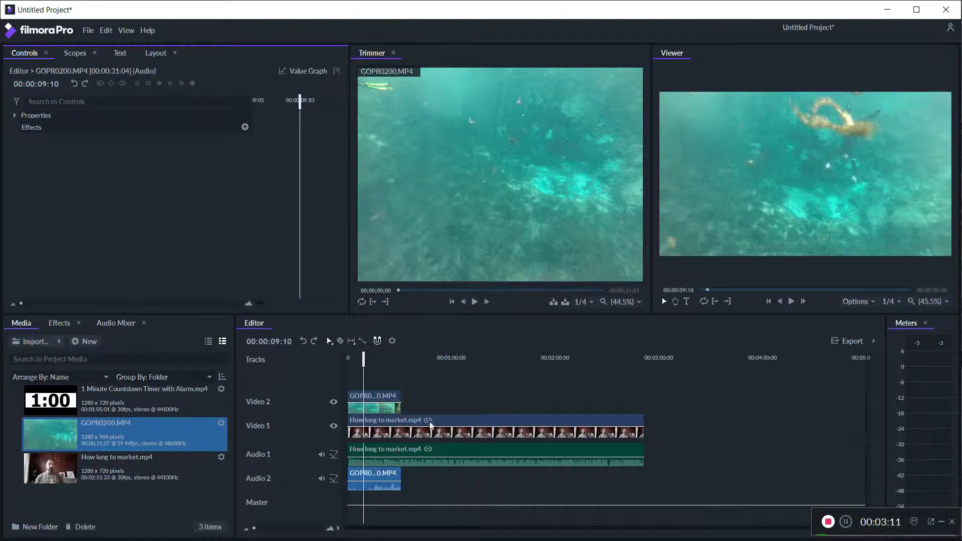
{"action": "right_click", "coordinate": [362, 474]}
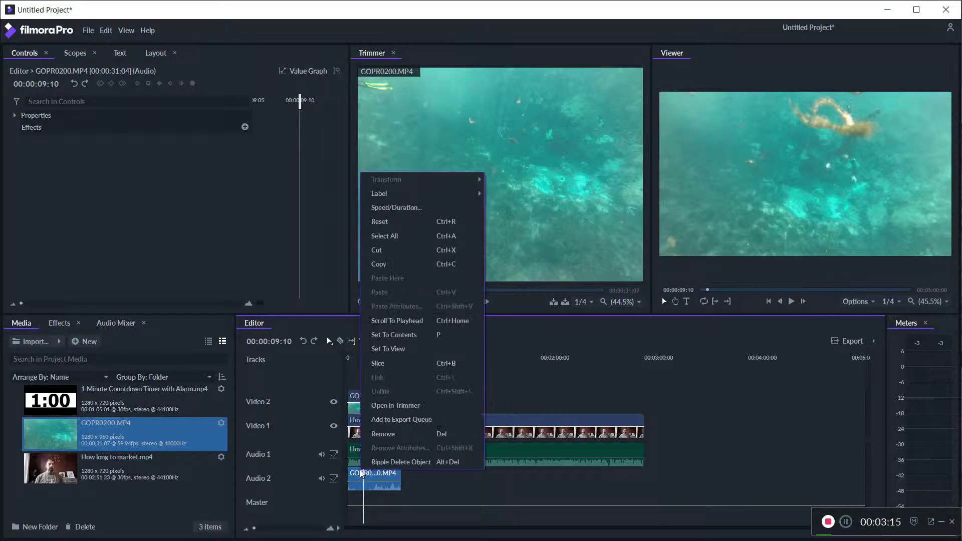
{"action": "left_click", "coordinate": [388, 434]}
Scale the GOPR0200 clip on Video 2 down into a smaller overlay.
{"action": "left_click", "coordinate": [374, 395]}
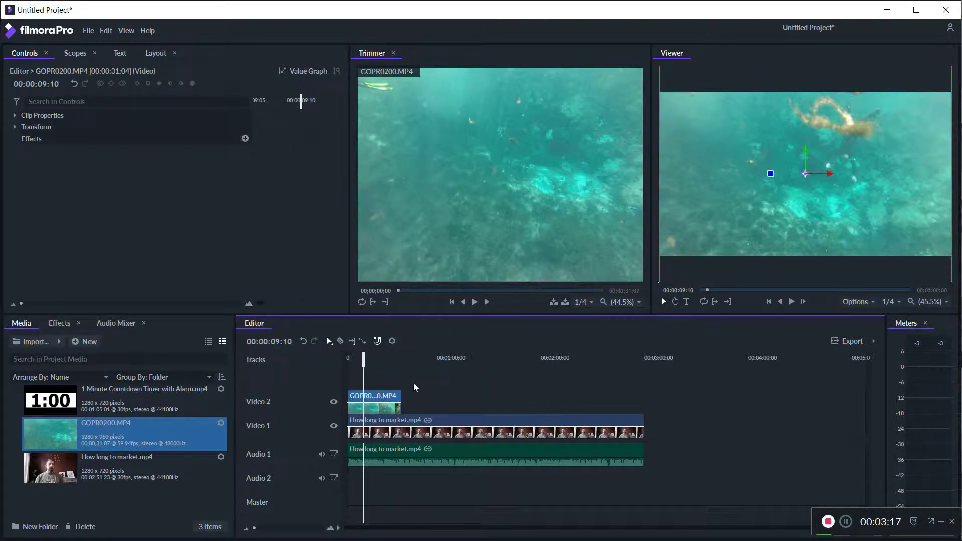
{"action": "left_click_drag", "start_coordinate": [682, 227], "coordinate": [727, 216]}
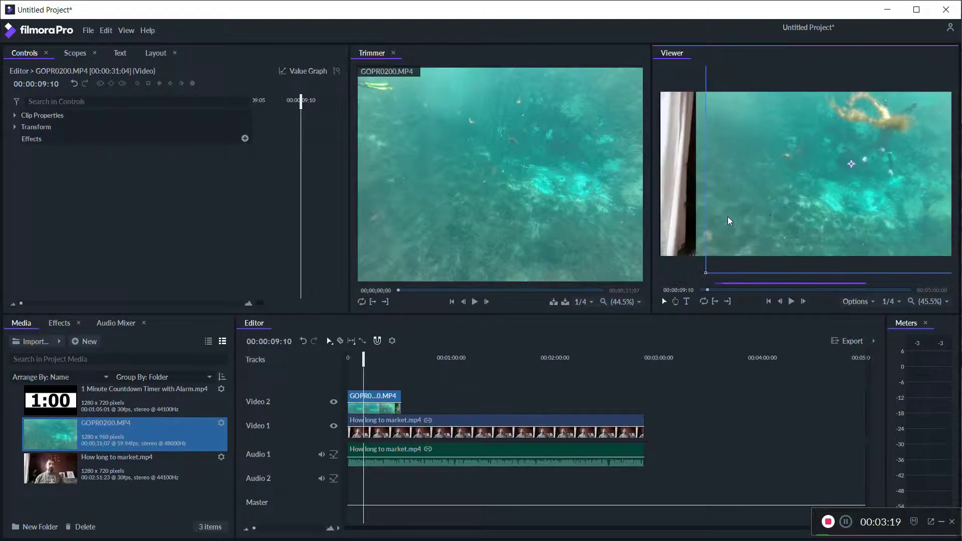
{"action": "left_click_drag", "start_coordinate": [705, 271], "coordinate": [824, 163]}
{"action": "left_click_drag", "start_coordinate": [795, 112], "coordinate": [804, 128]}
{"action": "left_click", "coordinate": [804, 127]}
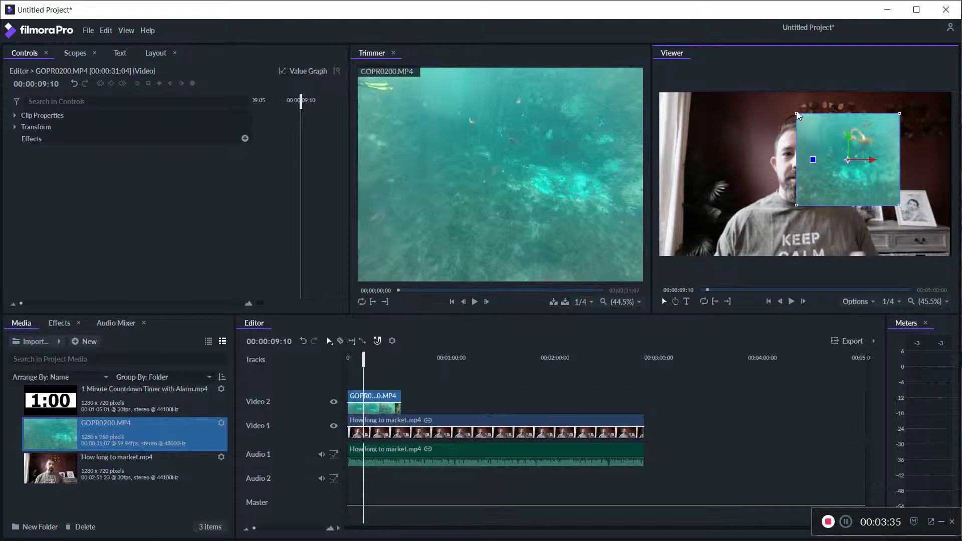
{"action": "mouse_move", "coordinate": [795, 112]}
{"action": "left_mouse_down"}
{"action": "mouse_move", "coordinate": [801, 119]}
{"action": "mouse_move", "coordinate": [794, 110]}
{"action": "left_mouse_up"}
{"action": "left_click", "coordinate": [801, 116]}
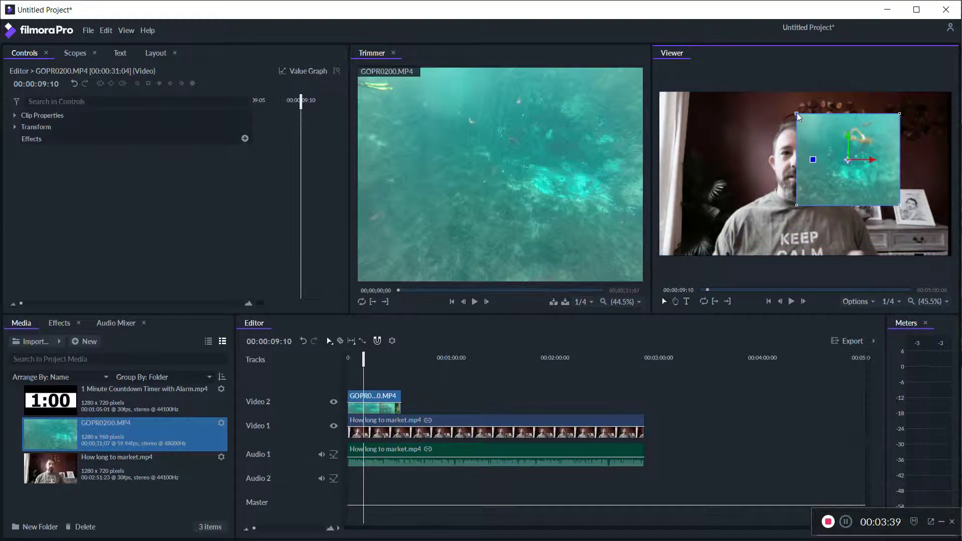
{"action": "left_click", "coordinate": [795, 112]}
{"action": "left_click", "coordinate": [801, 122]}
Move the overlay into the lower-right picture frame, shrink it to fit, and tilt it slightly.
{"action": "left_click_drag", "start_coordinate": [797, 113], "coordinate": [828, 136]}
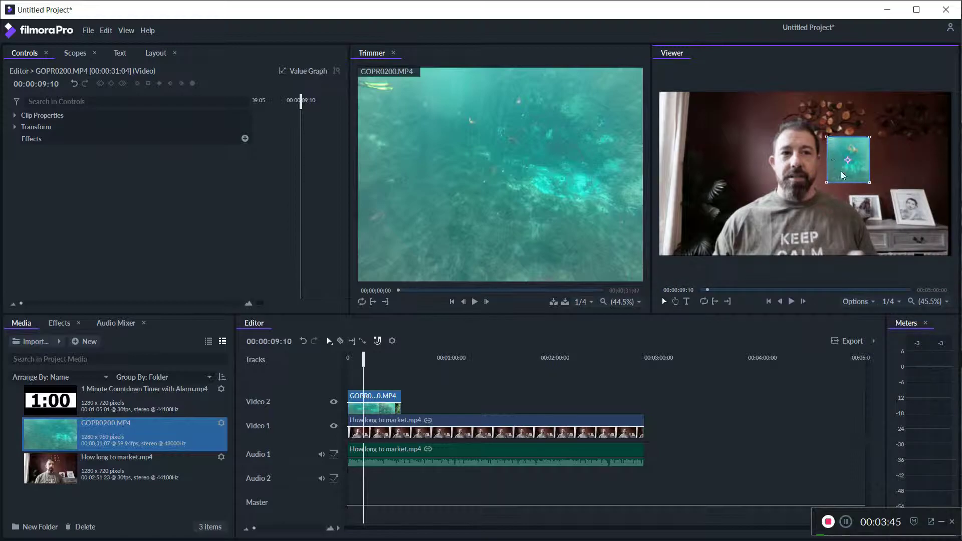
{"action": "left_click_drag", "start_coordinate": [842, 176], "coordinate": [894, 203]}
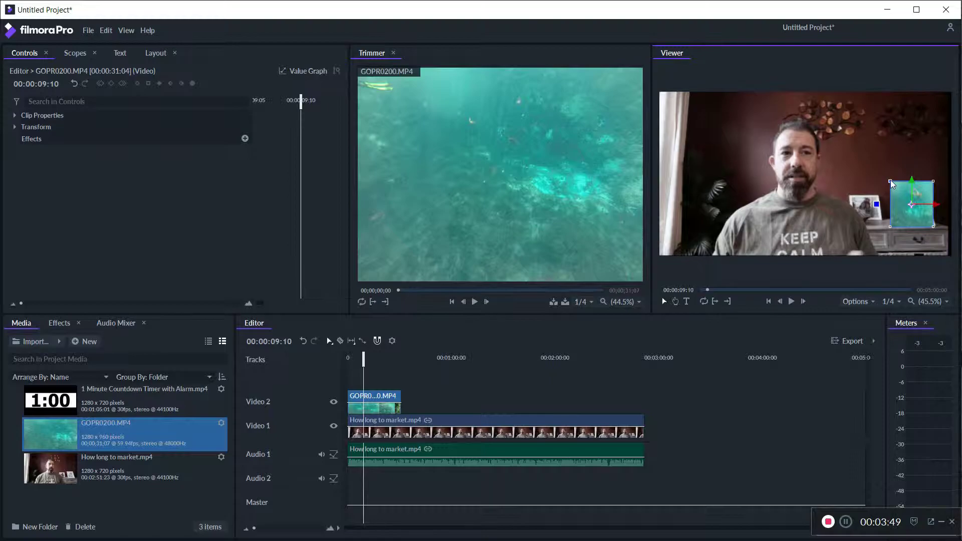
{"action": "left_click", "coordinate": [893, 182]}
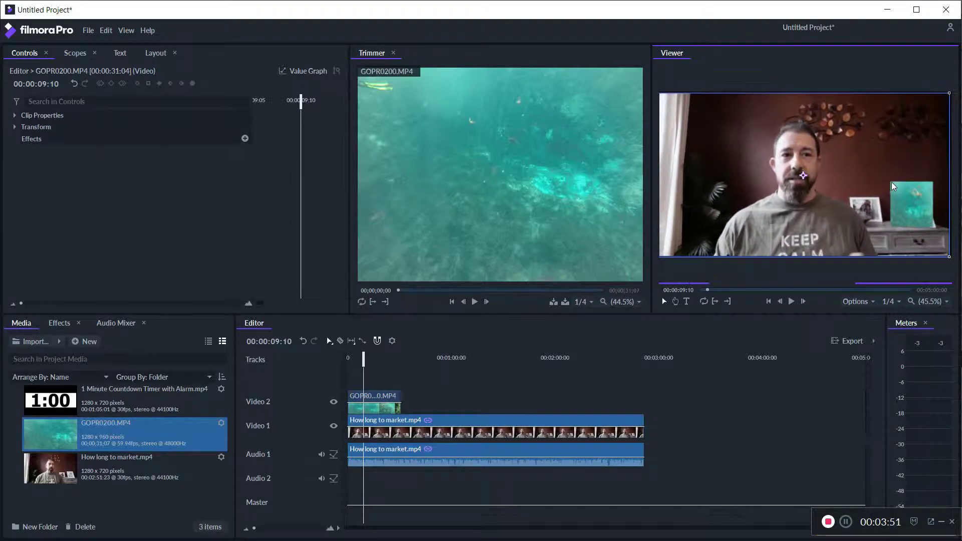
{"action": "left_click", "coordinate": [891, 183]}
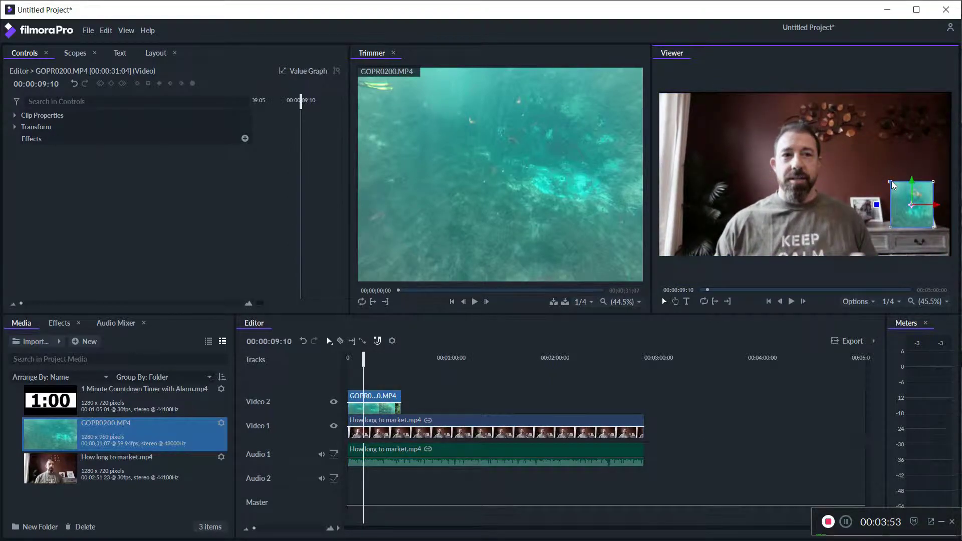
{"action": "left_click_drag", "start_coordinate": [891, 181], "coordinate": [901, 190]}
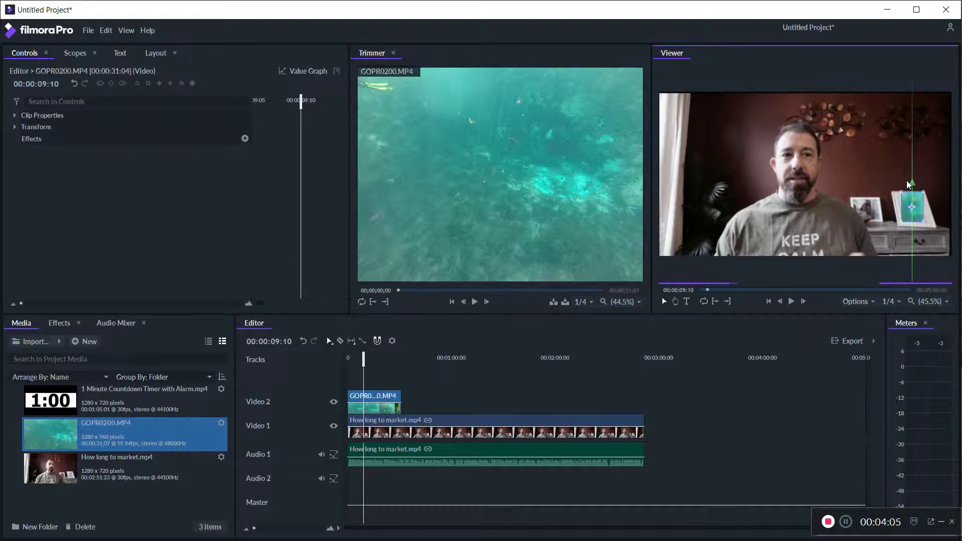
{"action": "mouse_move", "coordinate": [880, 207]}
{"action": "left_mouse_down"}
{"action": "mouse_move", "coordinate": [919, 194]}
{"action": "mouse_move", "coordinate": [876, 207]}
{"action": "mouse_move", "coordinate": [922, 217]}
{"action": "left_mouse_up"}
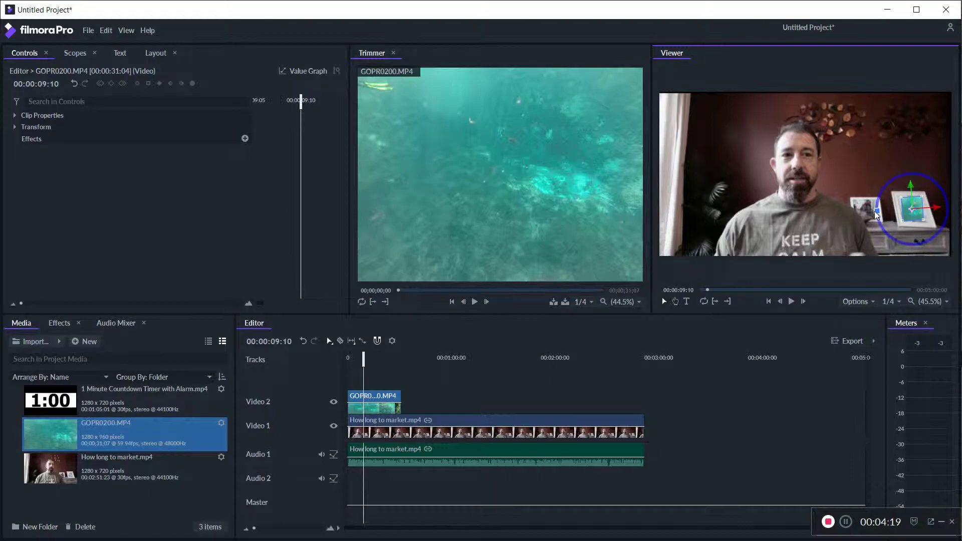
{"action": "left_click", "coordinate": [873, 212]}
Shrink the overlay a little more, then play from zero and pause at 00:00:12:05.
{"action": "left_click", "coordinate": [912, 211]}
{"action": "mouse_move", "coordinate": [924, 219]}
{"action": "left_mouse_down"}
{"action": "mouse_move", "coordinate": [880, 213]}
{"action": "mouse_move", "coordinate": [915, 217]}
{"action": "left_mouse_up"}
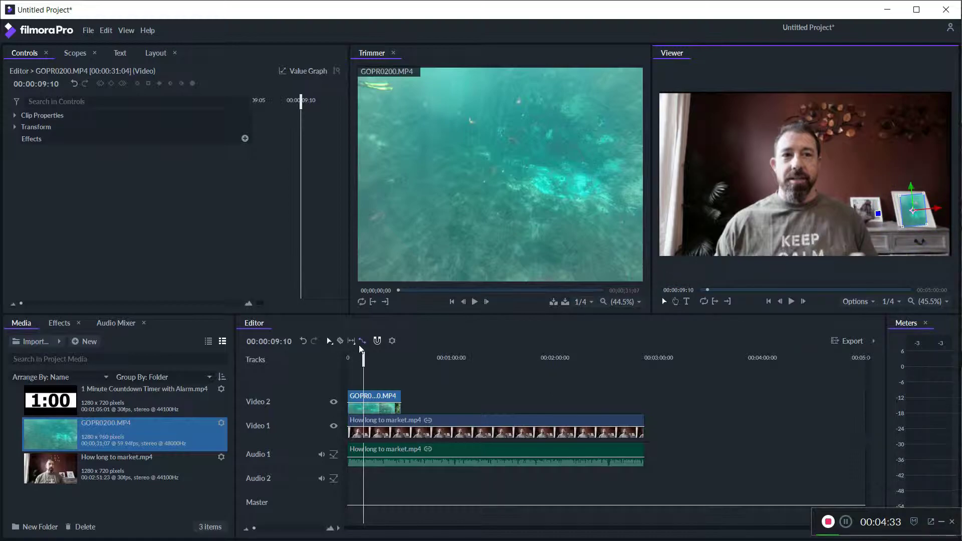
{"action": "left_click_drag", "start_coordinate": [363, 358], "coordinate": [347, 358]}
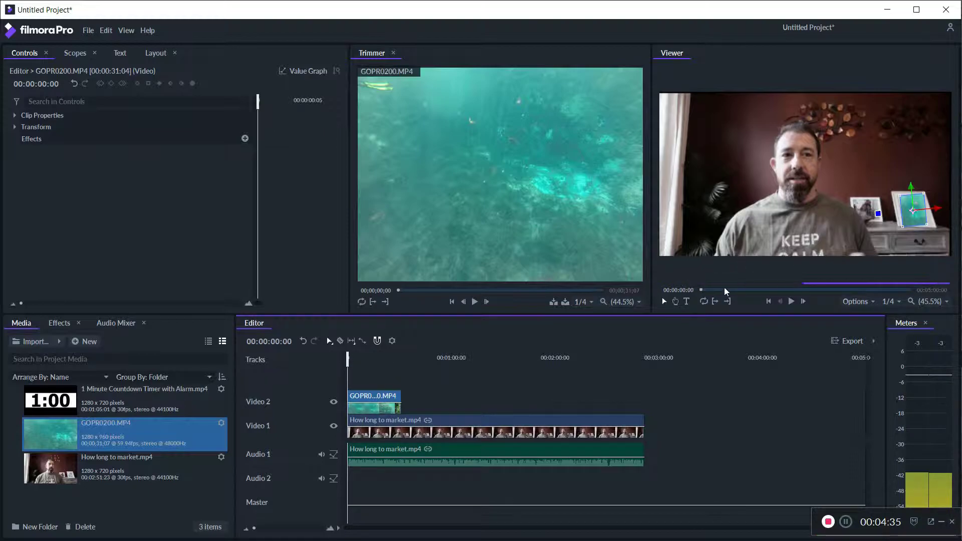
{"action": "left_click", "coordinate": [791, 301]}
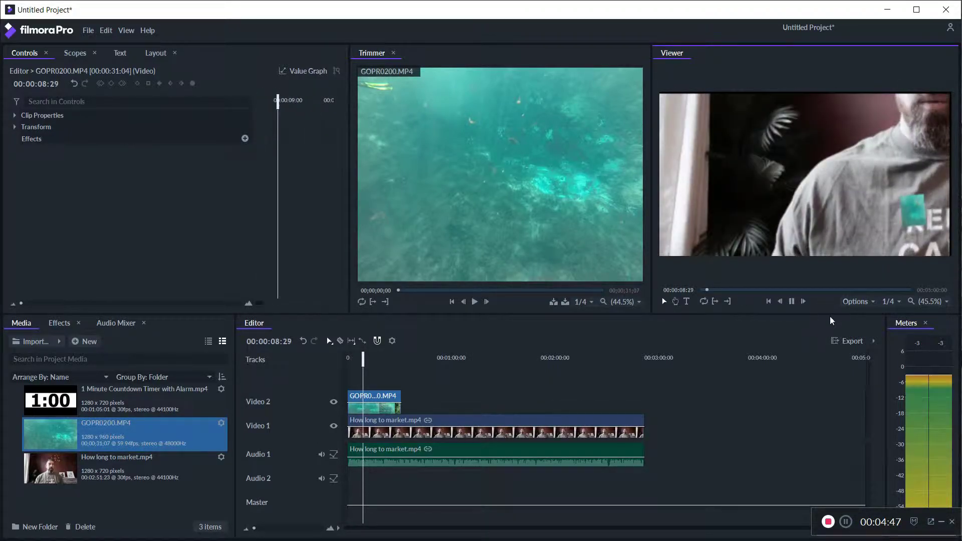
{"action": "left_click", "coordinate": [791, 301]}
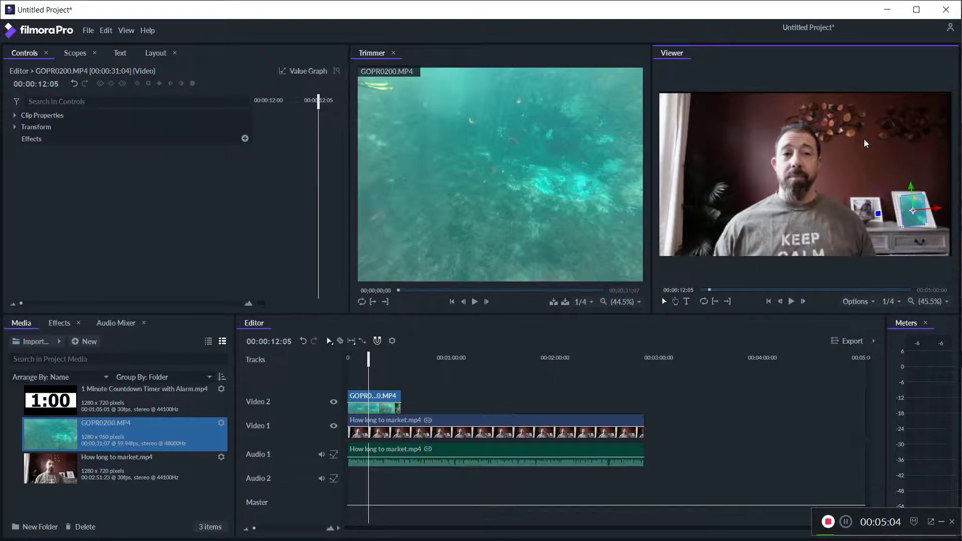
Remove the GOPR0200 overlay from Video 2, cancelling Remove Attributes along the way.
{"action": "right_click", "coordinate": [383, 400]}
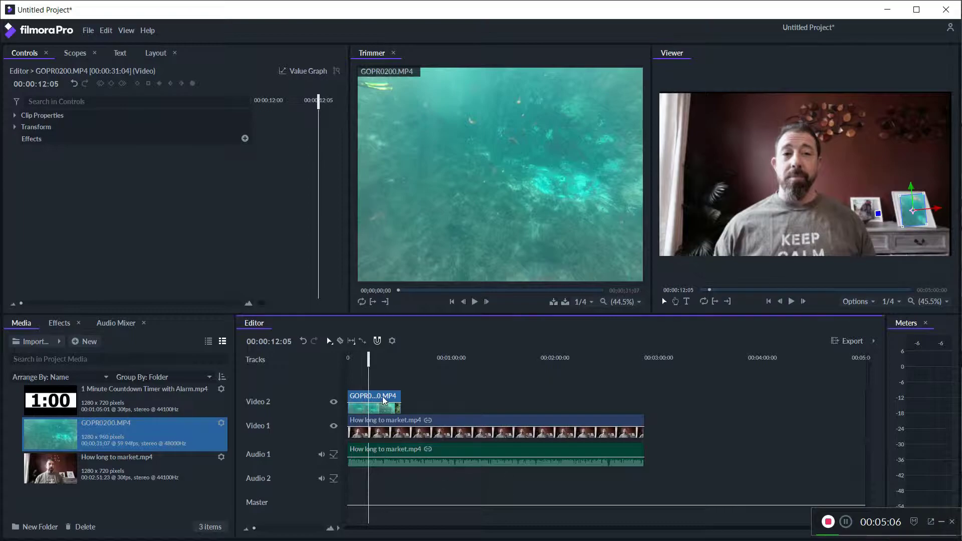
{"action": "left_click", "coordinate": [369, 402]}
{"action": "right_click", "coordinate": [369, 402]}
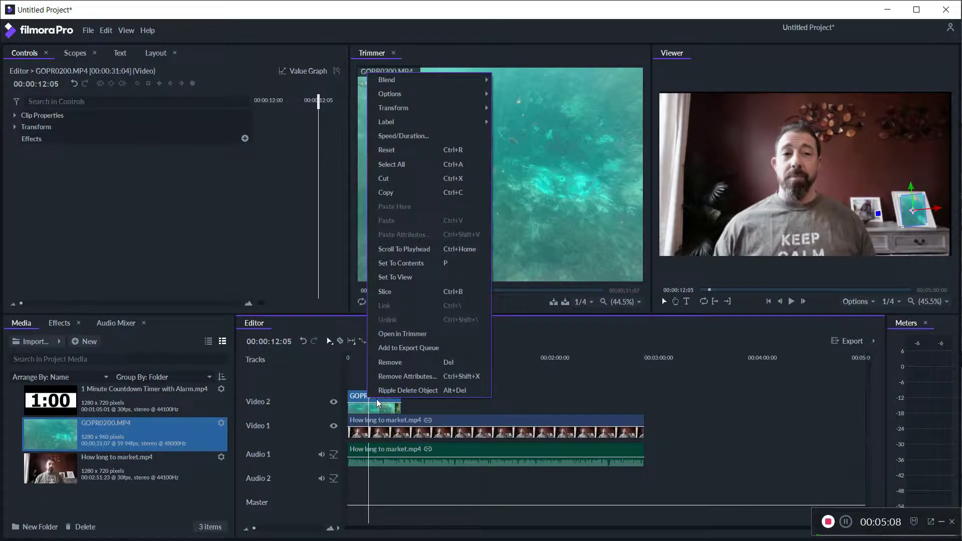
{"action": "left_click", "coordinate": [398, 375]}
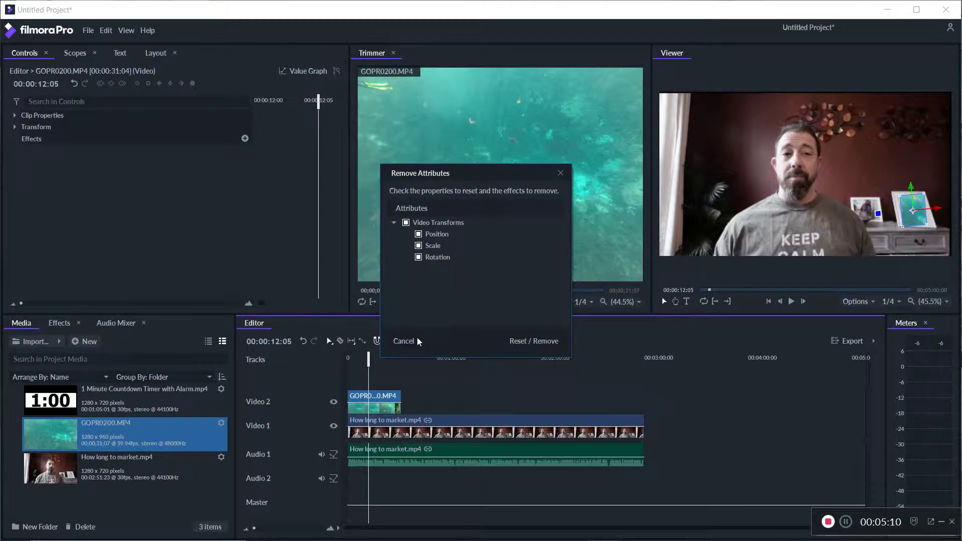
{"action": "left_click", "coordinate": [417, 340]}
{"action": "right_click", "coordinate": [383, 399]}
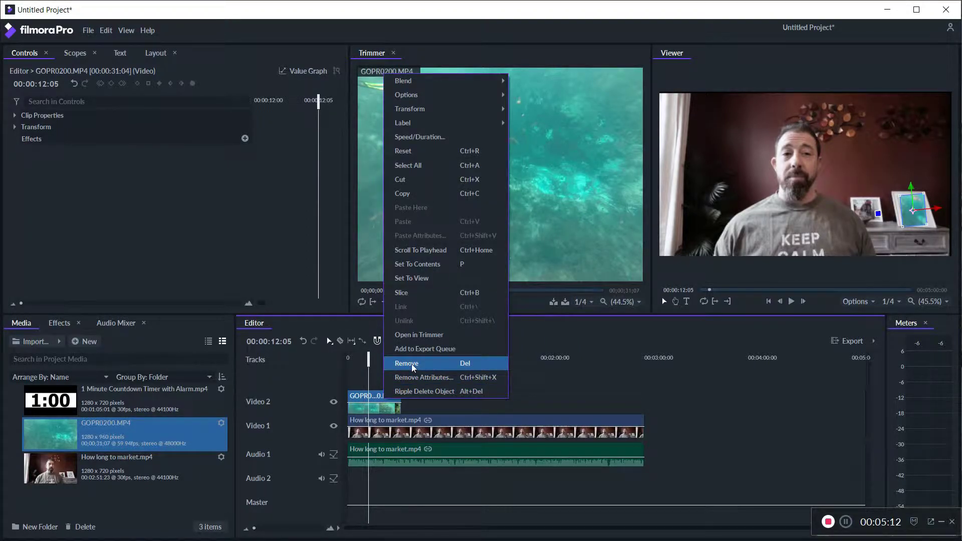
{"action": "left_click", "coordinate": [411, 364]}
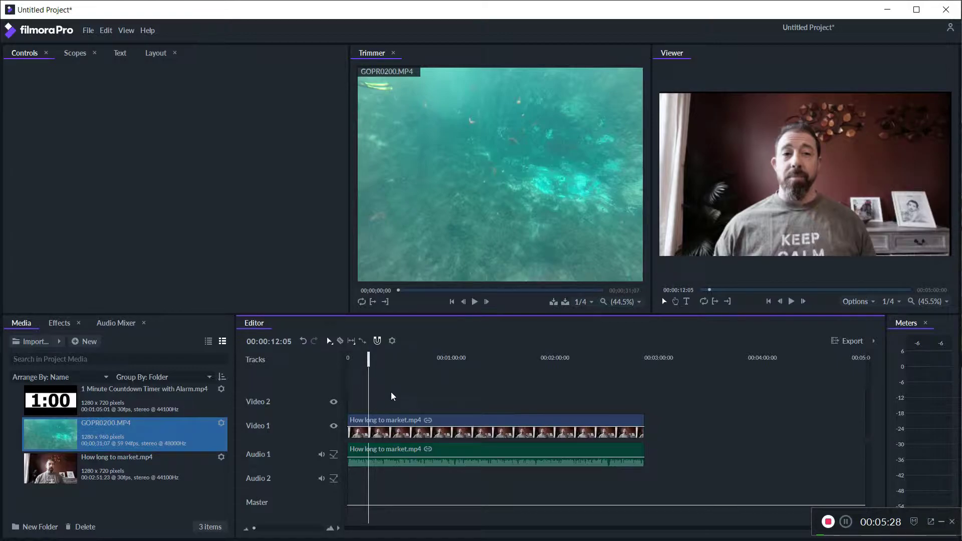
{"action": "mouse_move", "coordinate": [481, 214]}
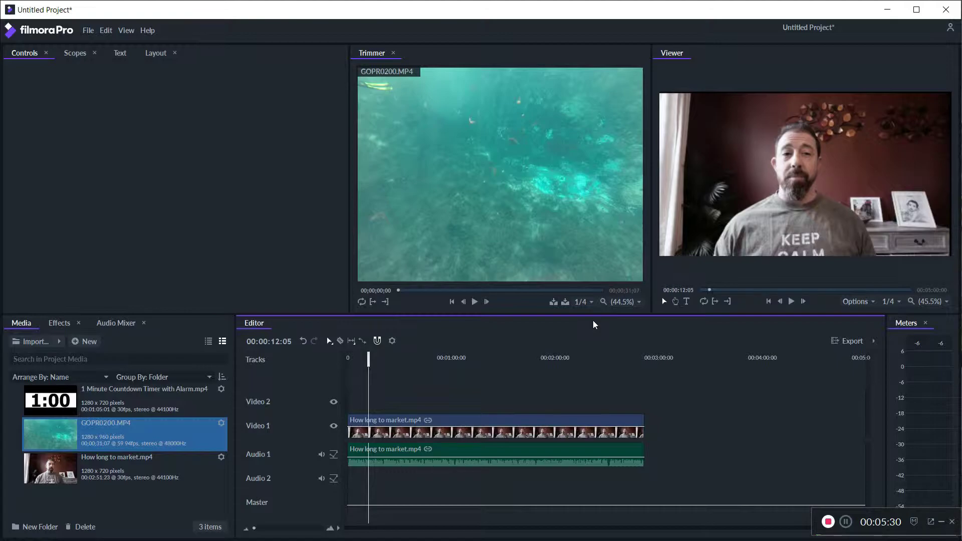